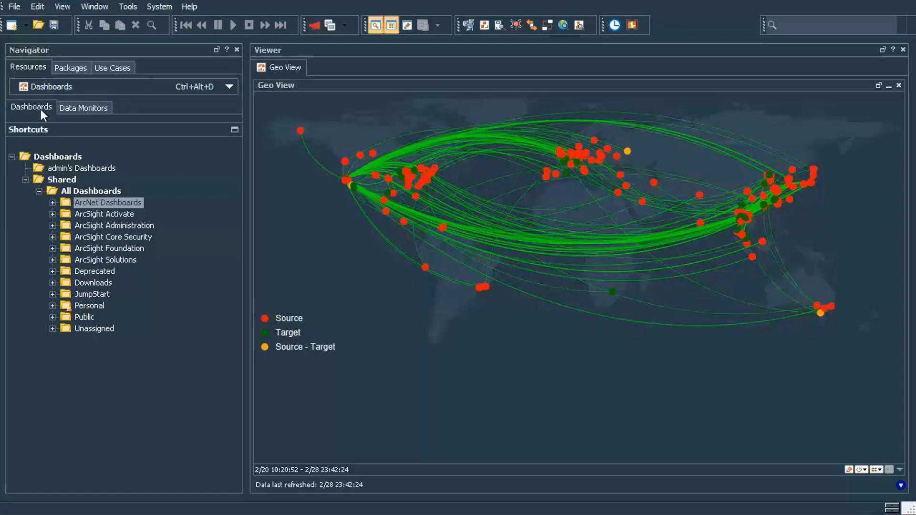
Show the assets that have the CVE - CAN-2003-0695 vulnerability and look through the resulting asset channel.
{"action": "left_click", "coordinate": [74, 86]}
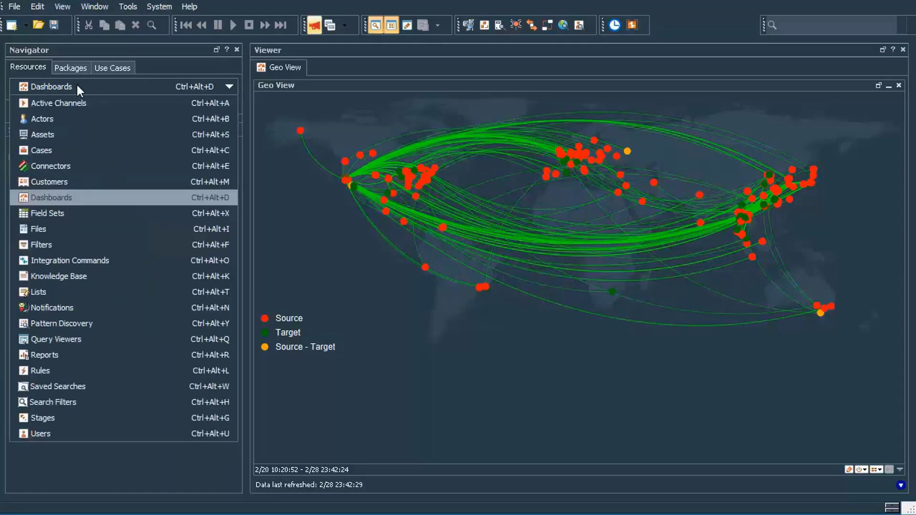
{"action": "left_click", "coordinate": [86, 136]}
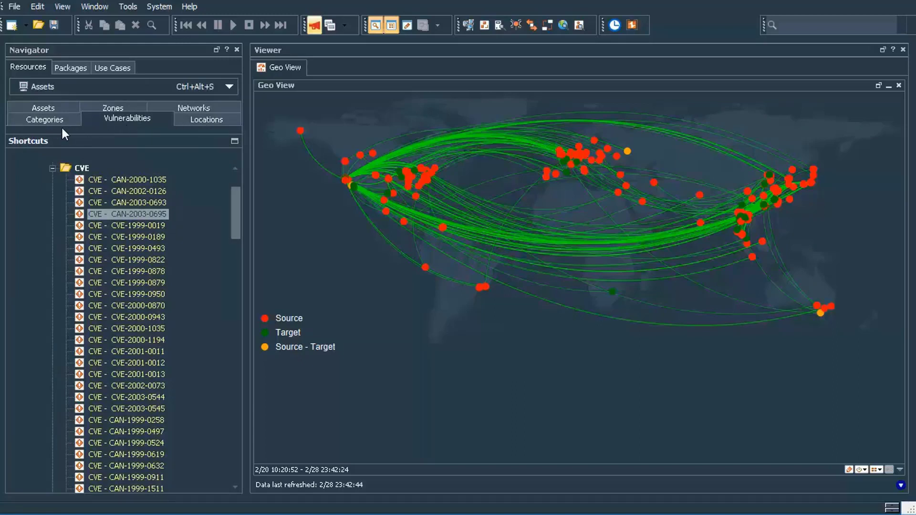
{"action": "right_click", "coordinate": [141, 214]}
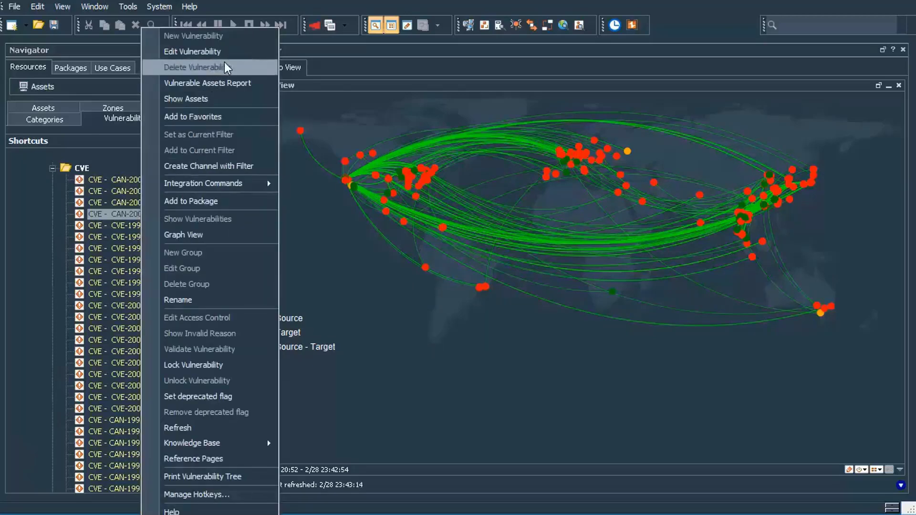
{"action": "left_click", "coordinate": [233, 99]}
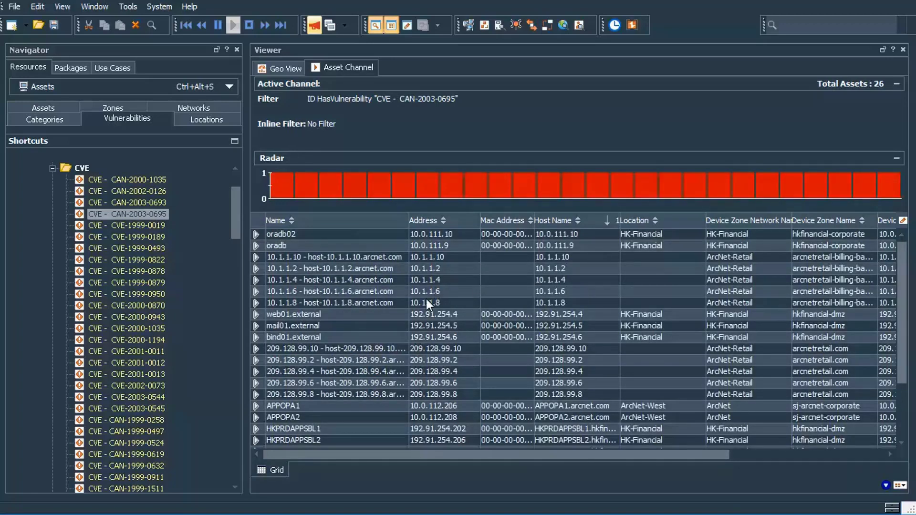
{"action": "scroll", "coordinate": [423, 306], "scroll_direction": "down", "scroll_amount": 3}
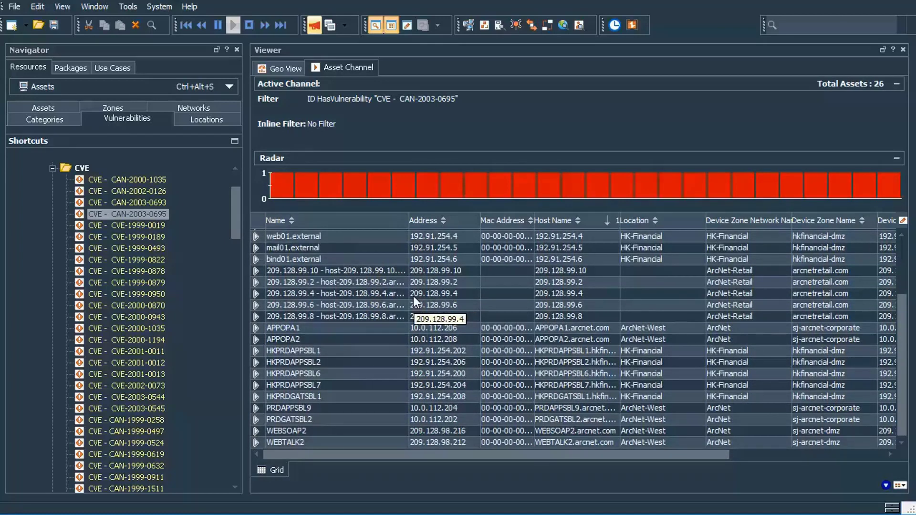
Close the Asset Channel view and collapse the CVE vulnerability group.
{"action": "right_click", "coordinate": [357, 70]}
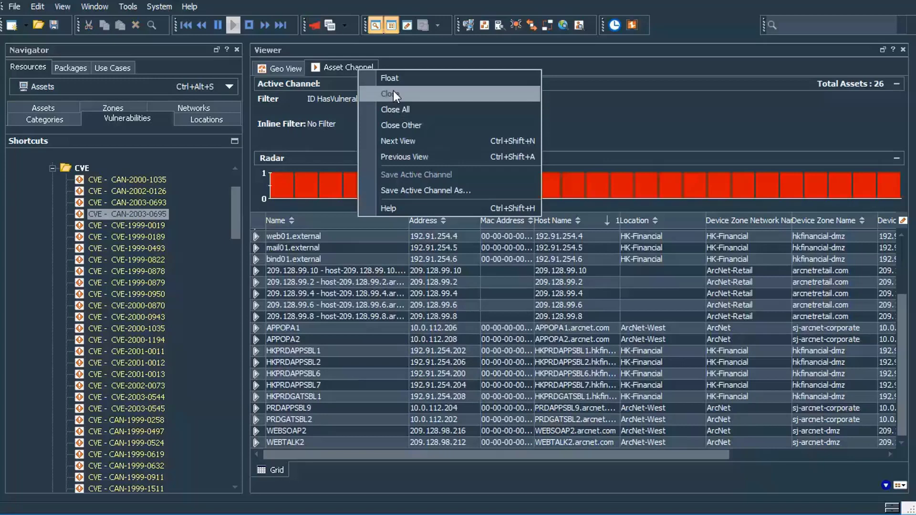
{"action": "key", "text": "Escape"}
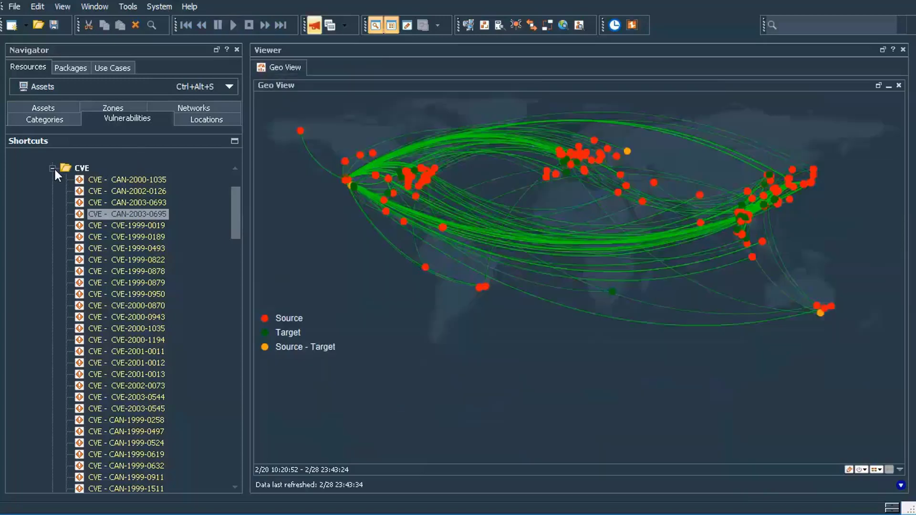
{"action": "left_click", "coordinate": [53, 168]}
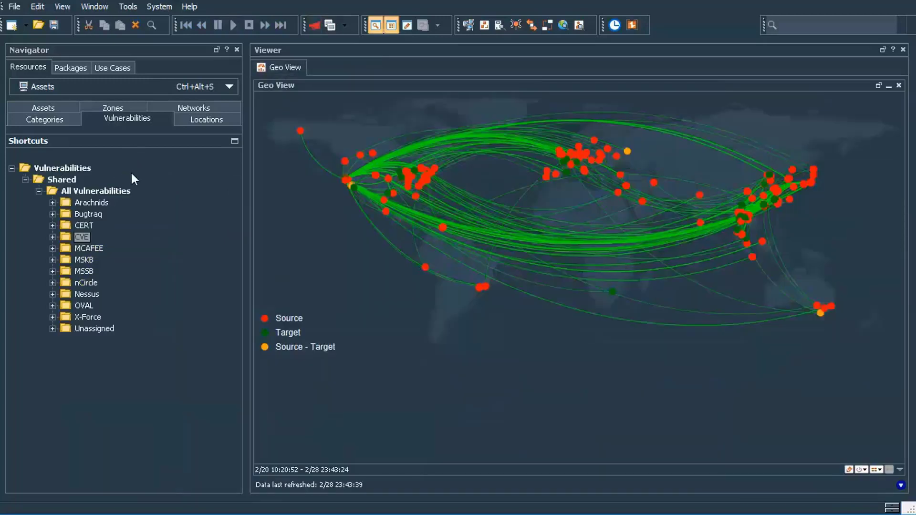
Examine which attributes a new location in the ArcNet Locations group takes, then cancel without creating it.
{"action": "left_click", "coordinate": [208, 122]}
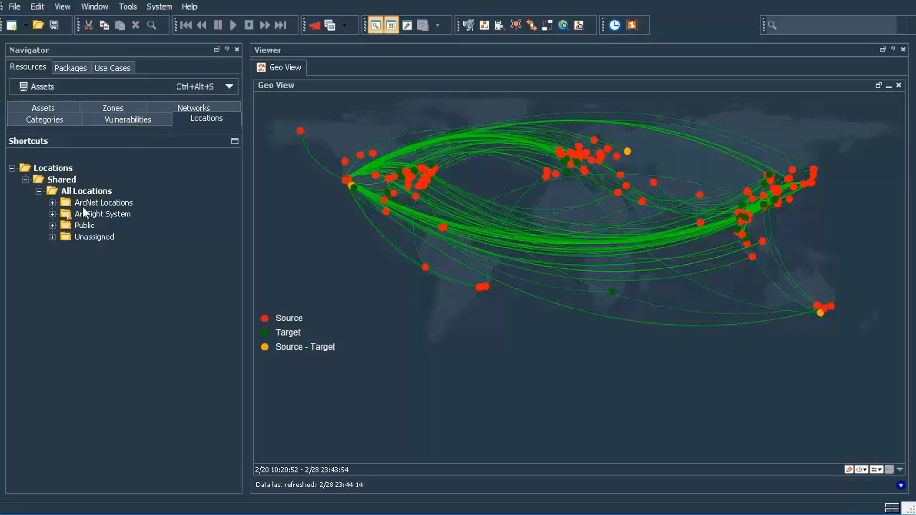
{"action": "left_click", "coordinate": [53, 202]}
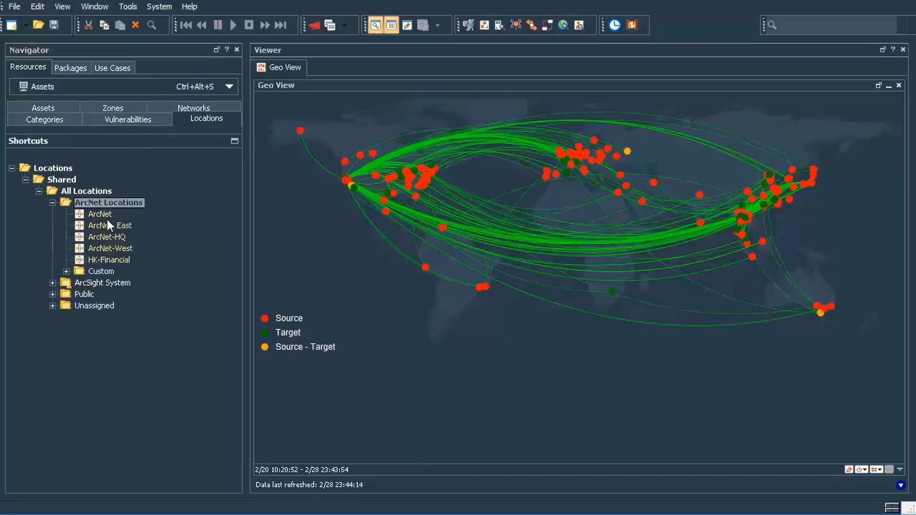
{"action": "right_click", "coordinate": [82, 207]}
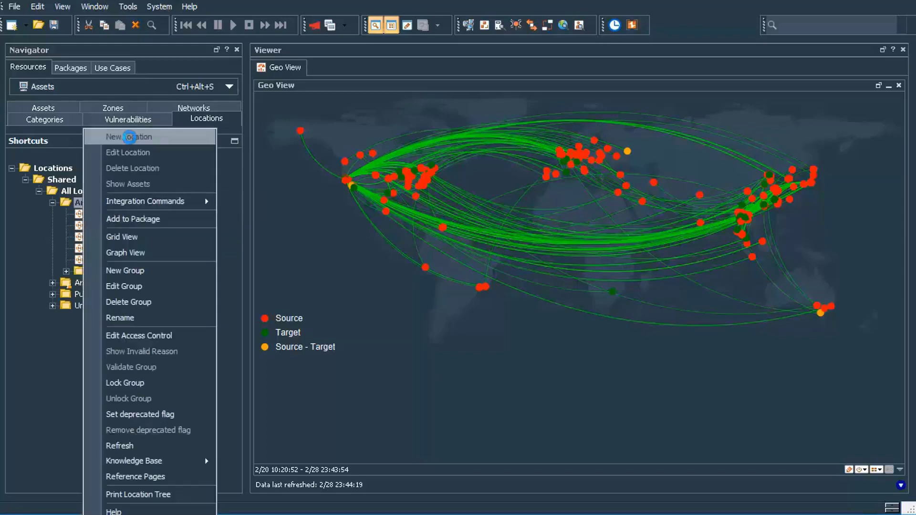
{"action": "left_click", "coordinate": [121, 135]}
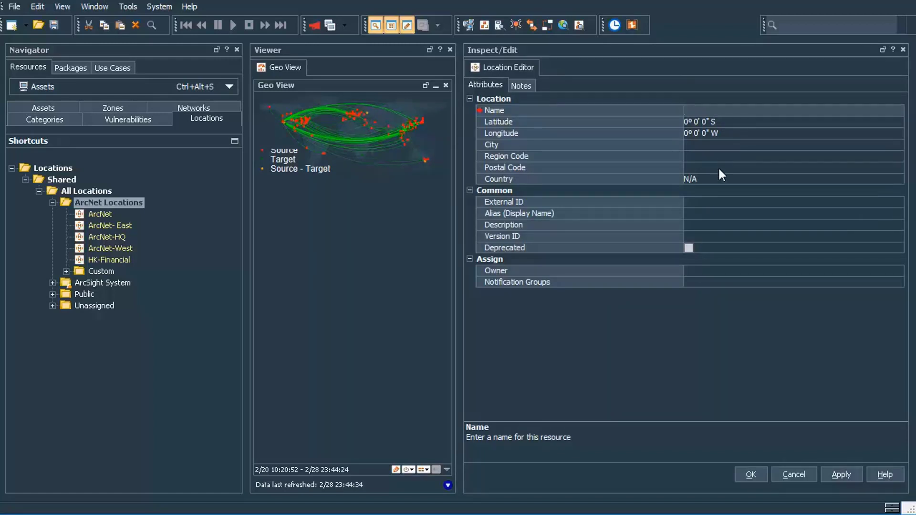
{"action": "left_click", "coordinate": [794, 474]}
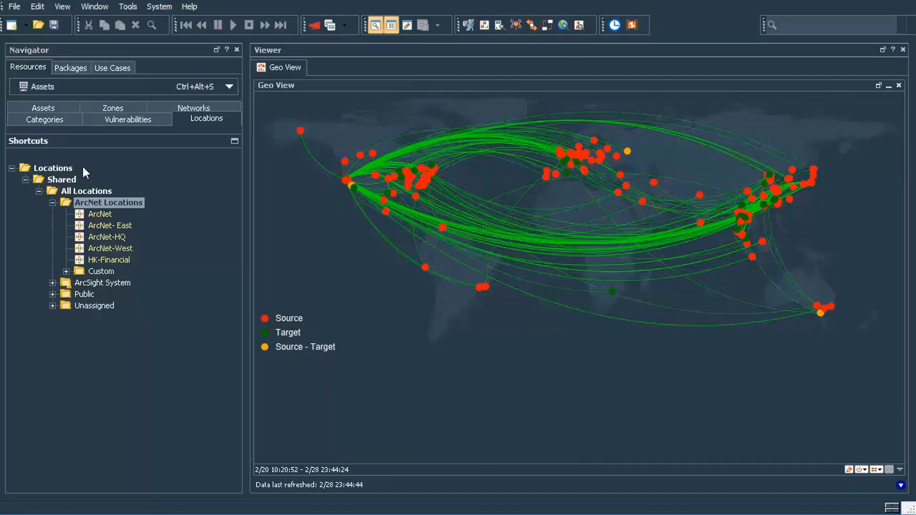
Examine the asset categories by expanding All Asset Categories and Investigations.
{"action": "left_click", "coordinate": [49, 125]}
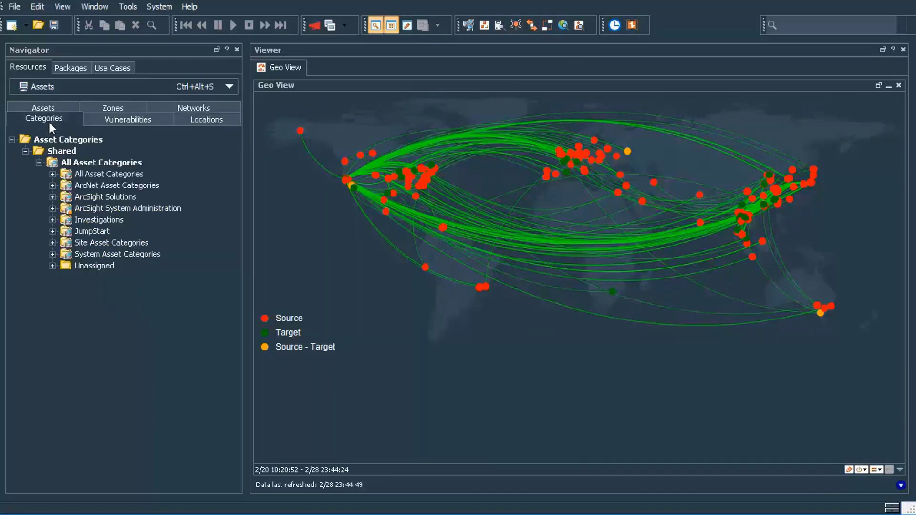
{"action": "left_click", "coordinate": [52, 173]}
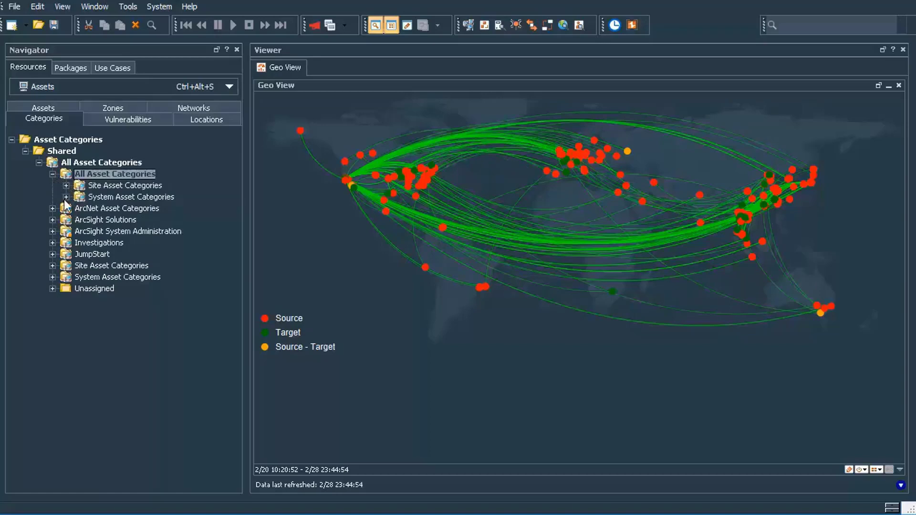
{"action": "left_click", "coordinate": [52, 174]}
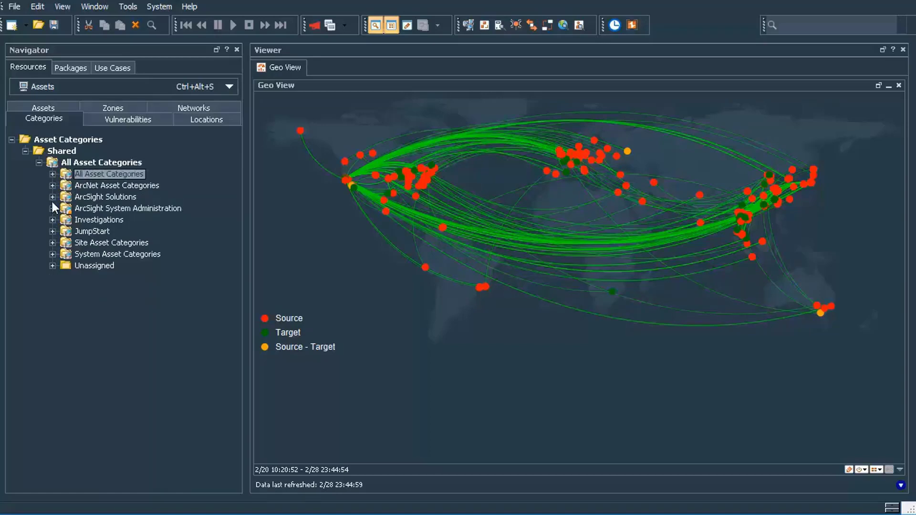
{"action": "left_click", "coordinate": [52, 220]}
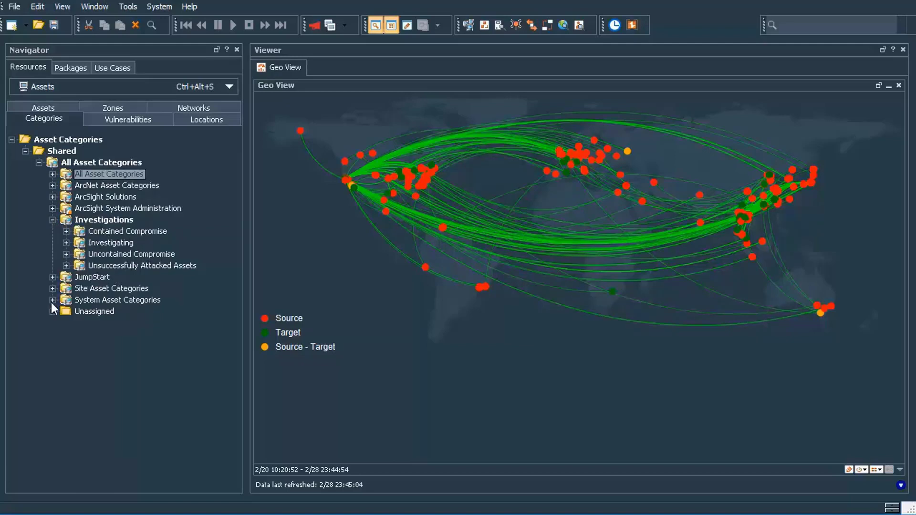
Examine the PCI asset categories within the Regulation group of ArcSight Solutions' Compliance Insight Package, then collapse Regulation.
{"action": "left_click", "coordinate": [53, 197]}
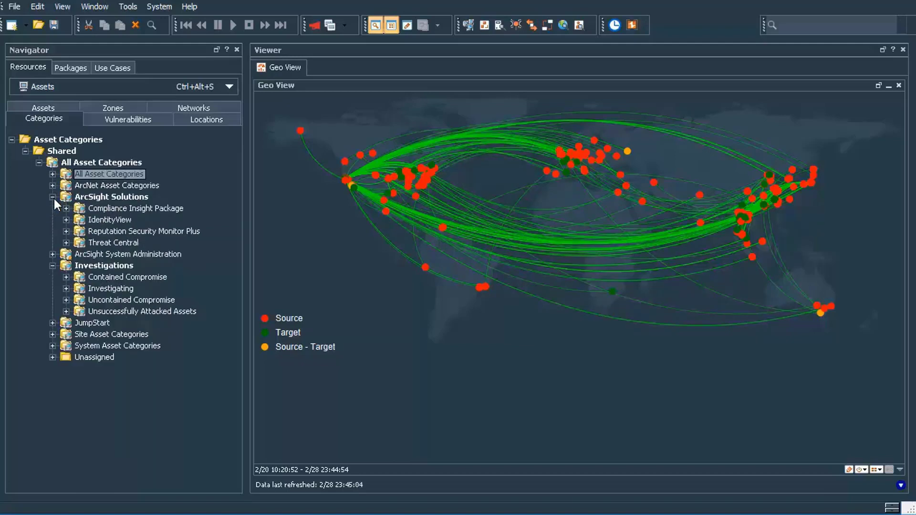
{"action": "left_click", "coordinate": [67, 209]}
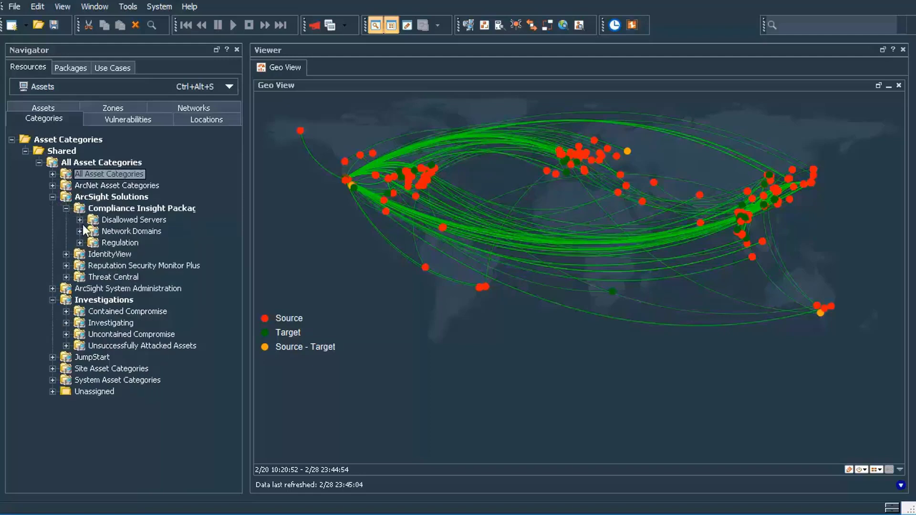
{"action": "left_click", "coordinate": [79, 242]}
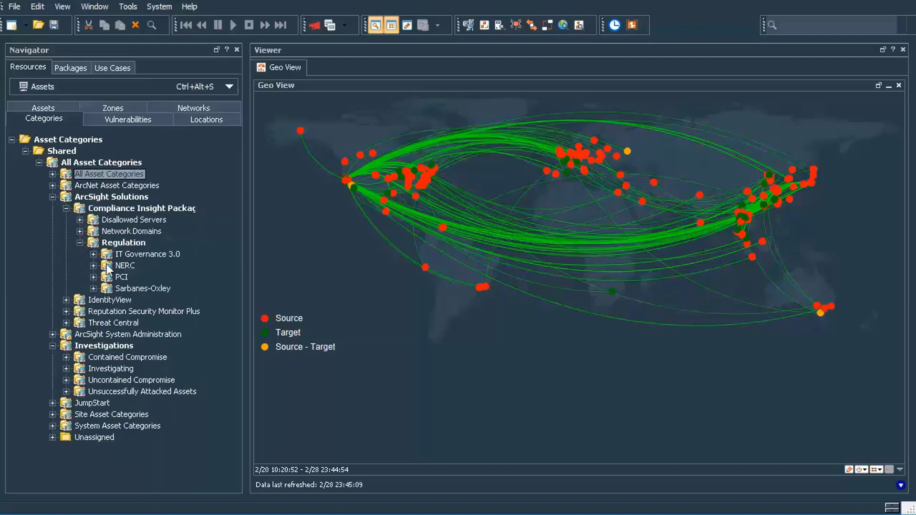
{"action": "left_click", "coordinate": [94, 277]}
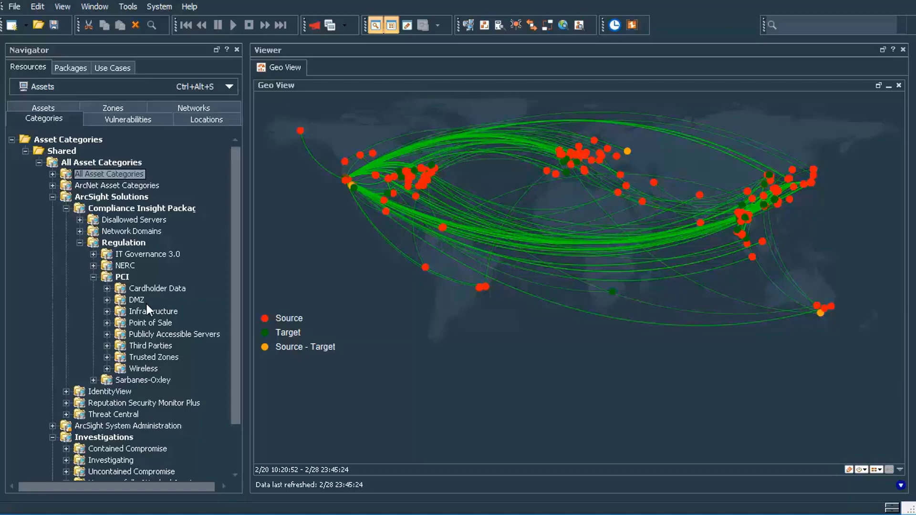
{"action": "left_click", "coordinate": [79, 243]}
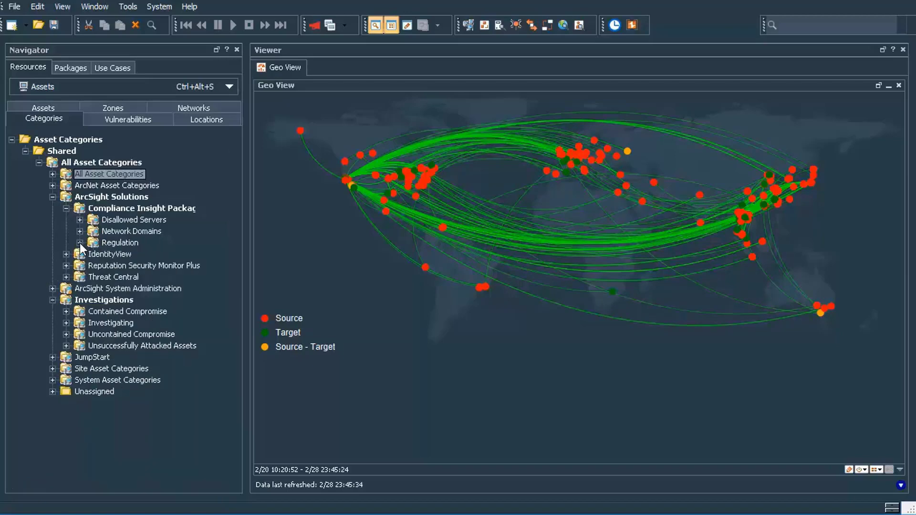
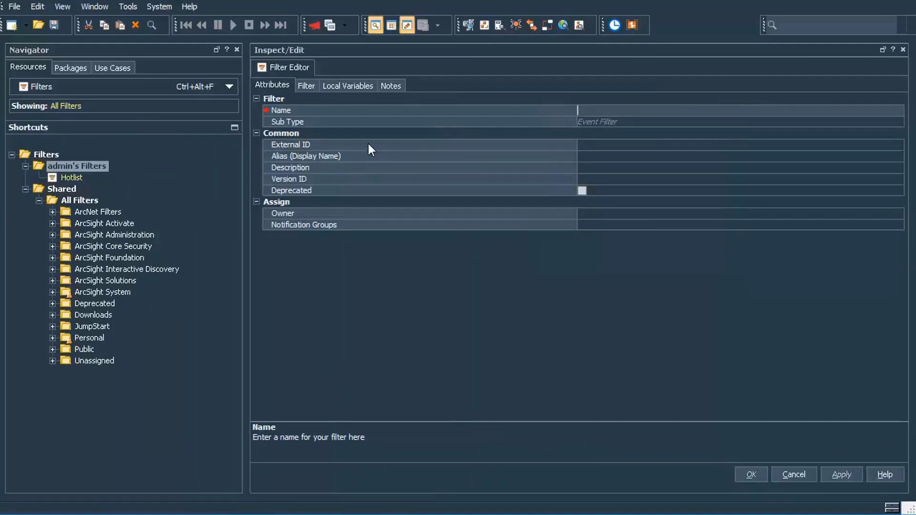
Add a HasVulnerability condition to the new filter for Source Asset ID with CVE - CAN-2003-0695.
{"action": "left_click", "coordinate": [306, 86]}
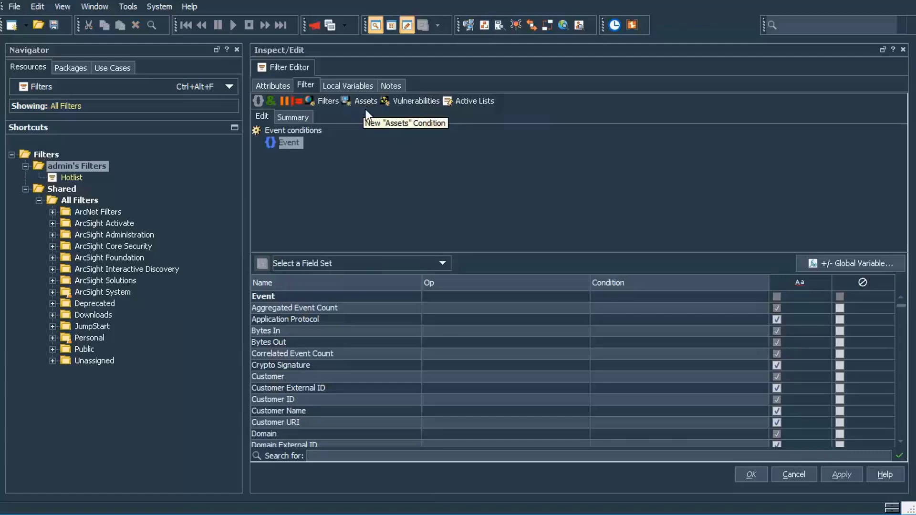
{"action": "left_click", "coordinate": [414, 98]}
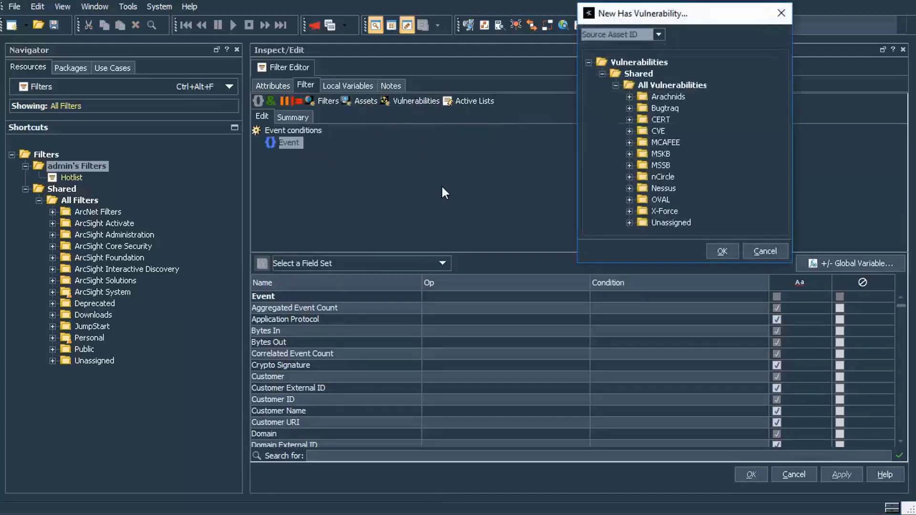
{"action": "left_click", "coordinate": [629, 131]}
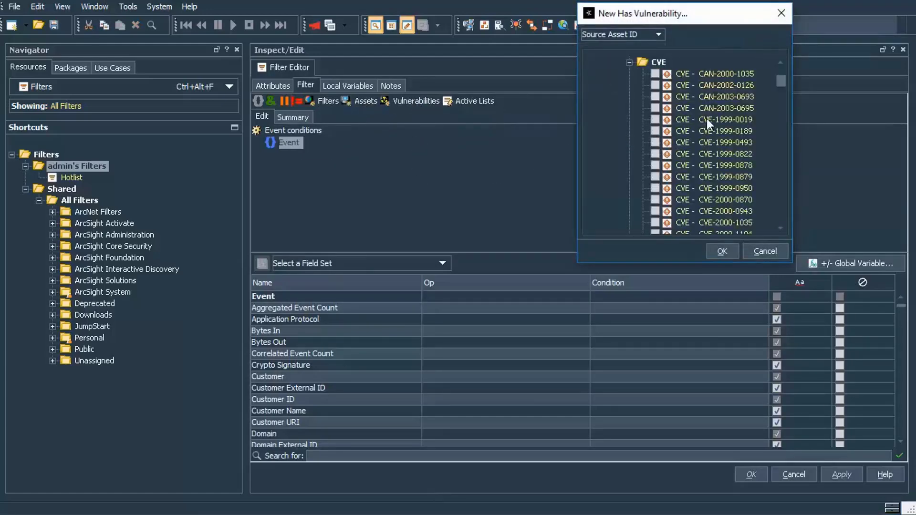
{"action": "left_click", "coordinate": [729, 108]}
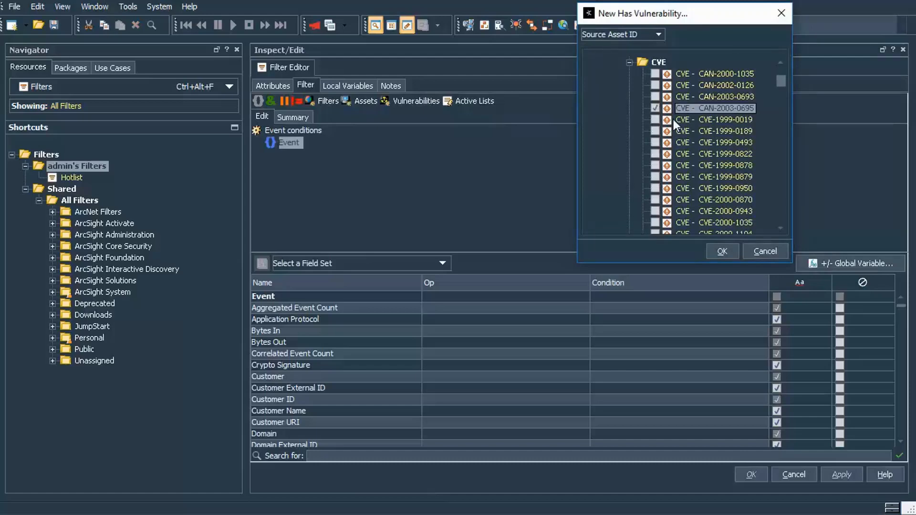
{"action": "left_click", "coordinate": [726, 249]}
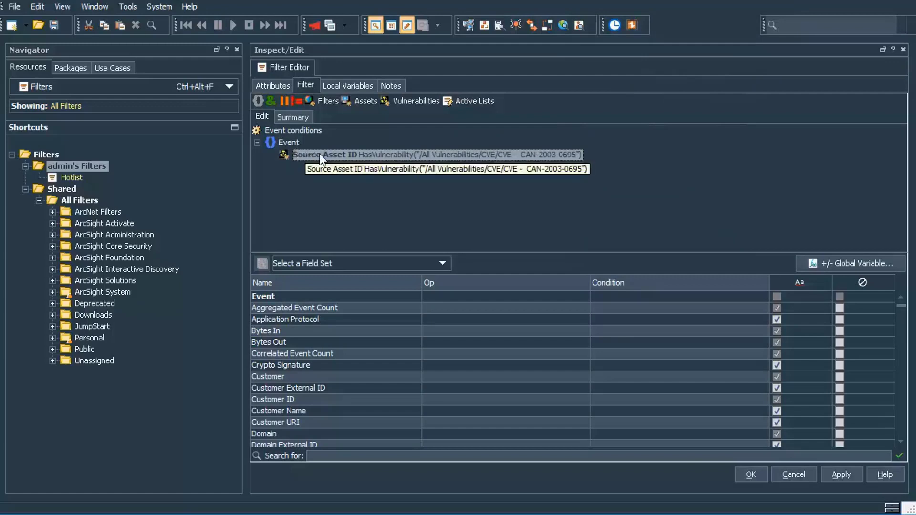
Review the summary of the filter's vulnerability condition and return to editing the conditions.
{"action": "left_click", "coordinate": [295, 116]}
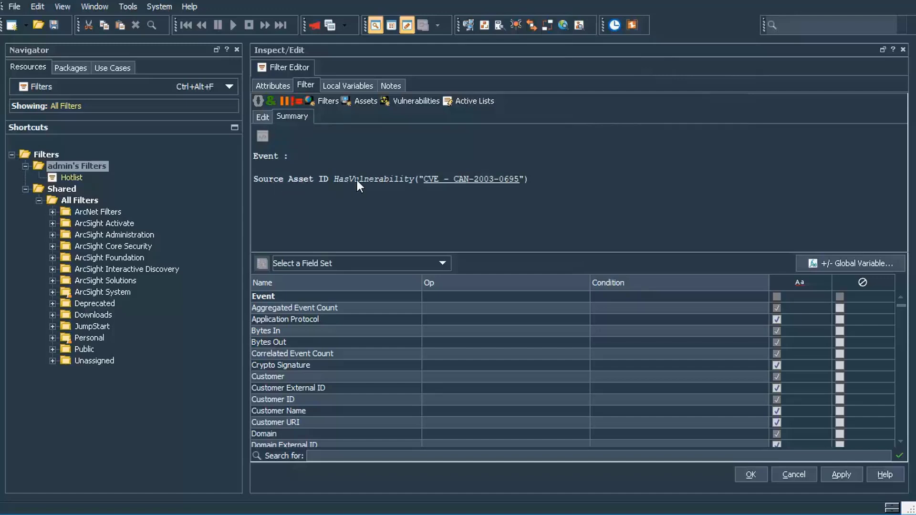
{"action": "double_click", "coordinate": [291, 179]}
{"action": "double_click", "coordinate": [268, 179]}
{"action": "triple_click", "coordinate": [291, 179]}
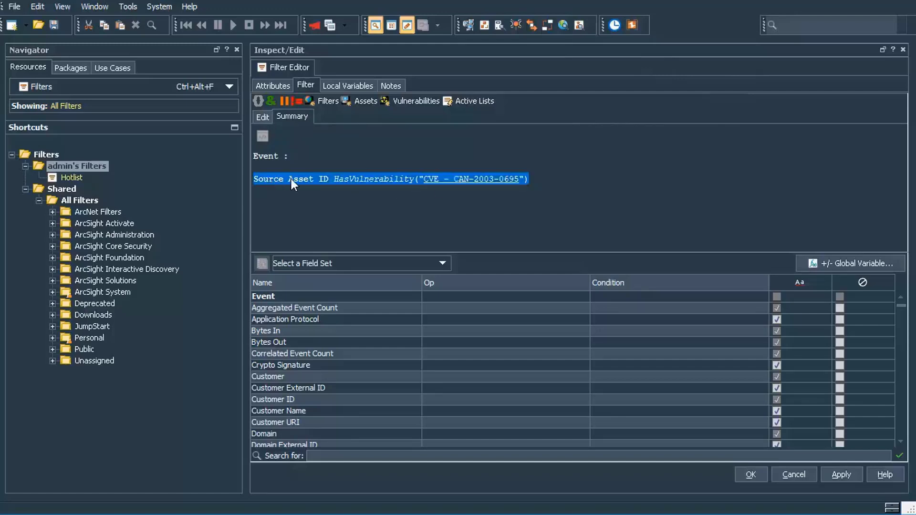
{"action": "double_click", "coordinate": [294, 179]}
{"action": "left_click", "coordinate": [263, 117]}
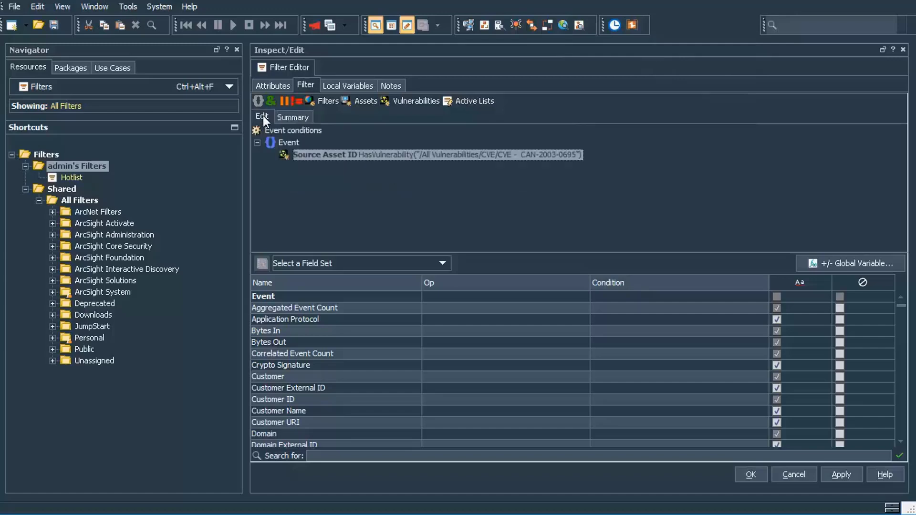
Add a second HasVulnerability condition to the filter for Source Asset ID with CVE - CAN-2002-0126.
{"action": "left_click", "coordinate": [346, 157]}
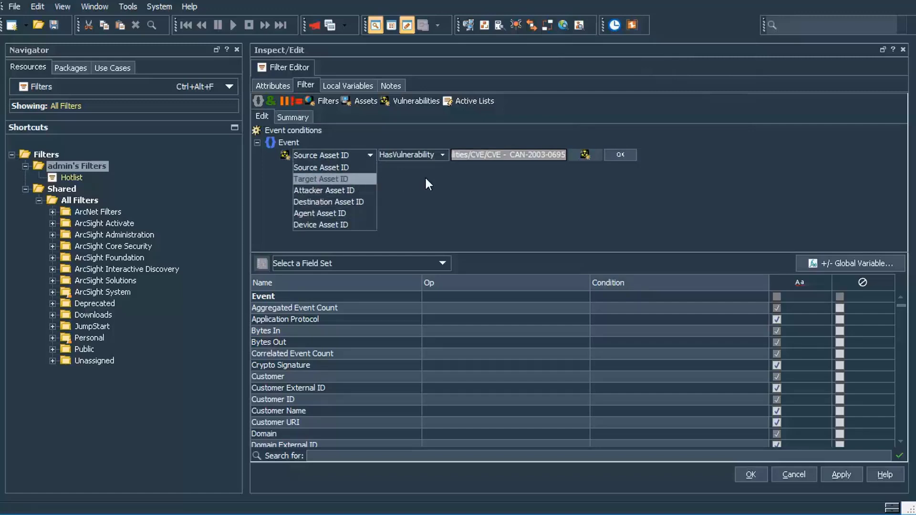
{"action": "left_click", "coordinate": [622, 156]}
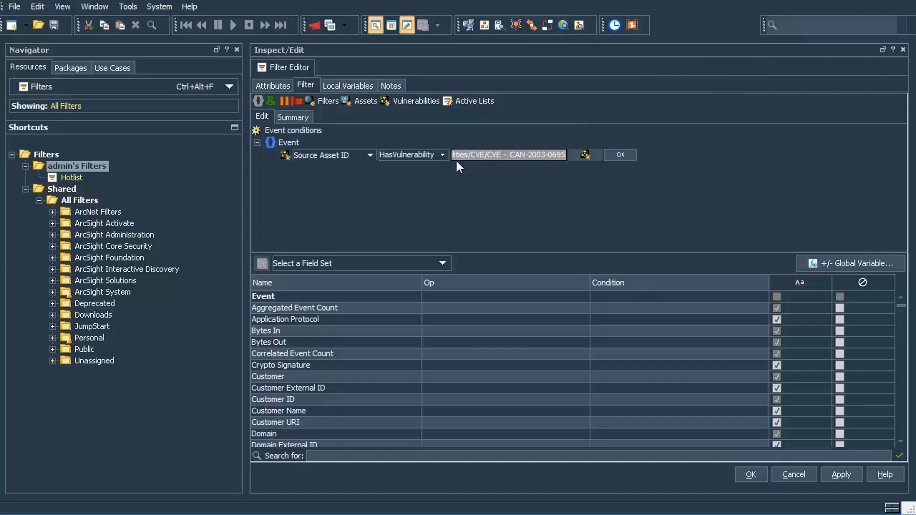
{"action": "left_click", "coordinate": [419, 97]}
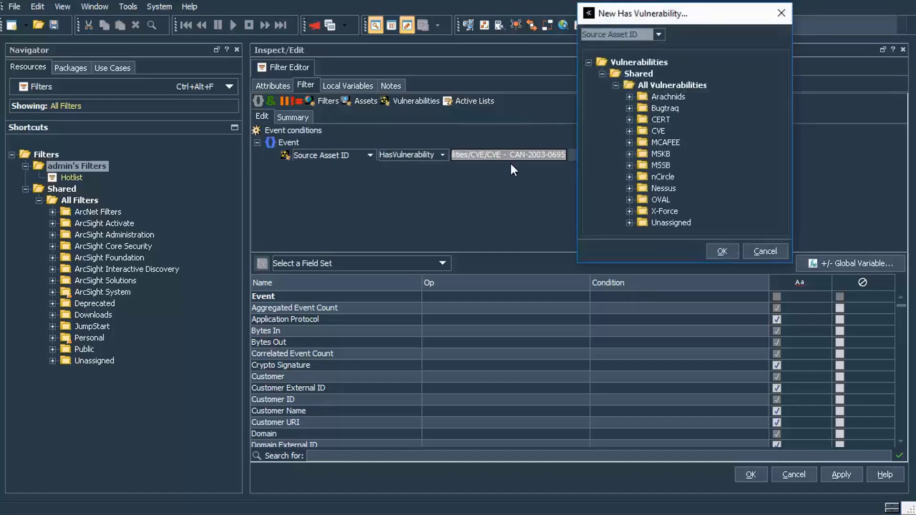
{"action": "double_click", "coordinate": [643, 134]}
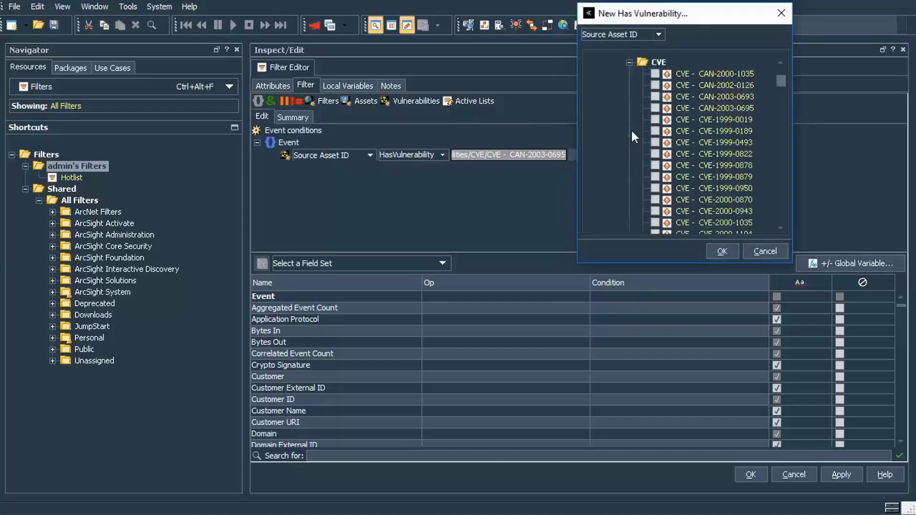
{"action": "left_click", "coordinate": [656, 85]}
{"action": "left_click", "coordinate": [723, 250]}
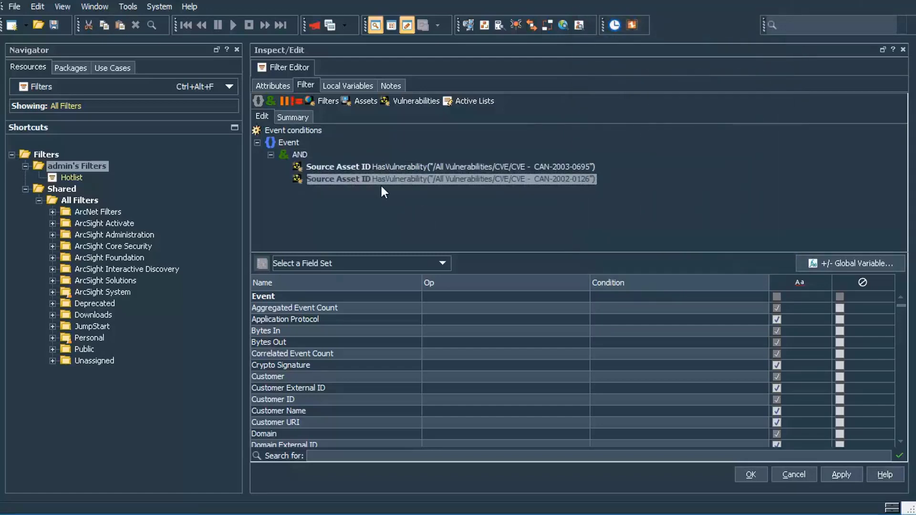
Try OR as the operator joining the two vulnerability conditions, restore AND, and expand the group.
{"action": "double_click", "coordinate": [301, 155]}
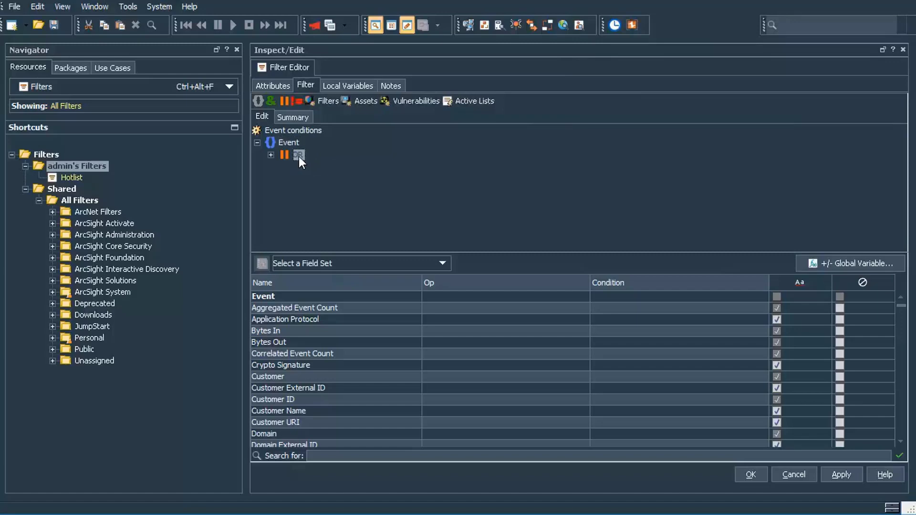
{"action": "double_click", "coordinate": [299, 157]}
{"action": "double_click", "coordinate": [299, 157]}
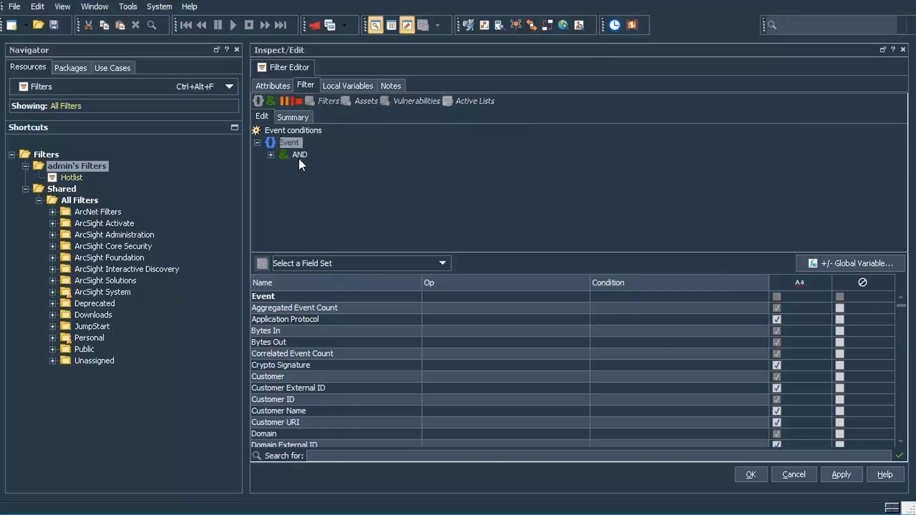
{"action": "left_click", "coordinate": [271, 155]}
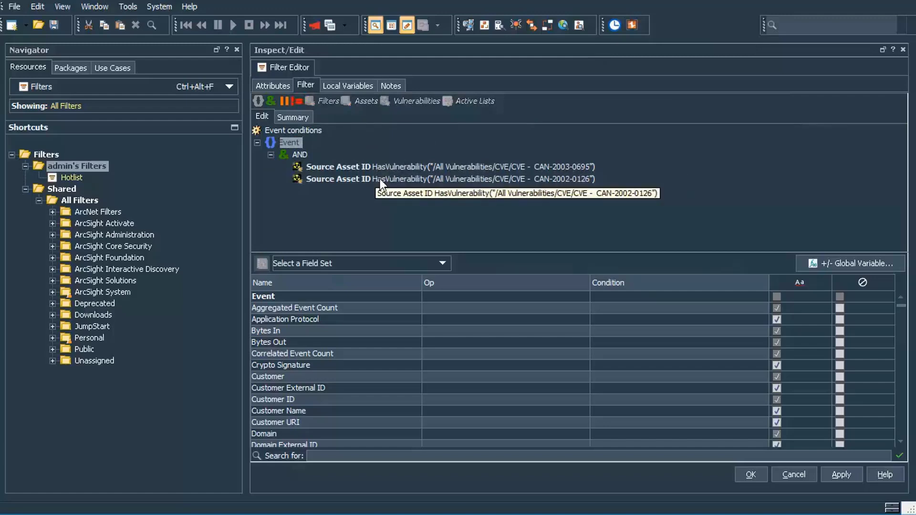
Add an Assets condition to the filter and place it directly under Event, outside the AND group.
{"action": "left_click", "coordinate": [304, 153]}
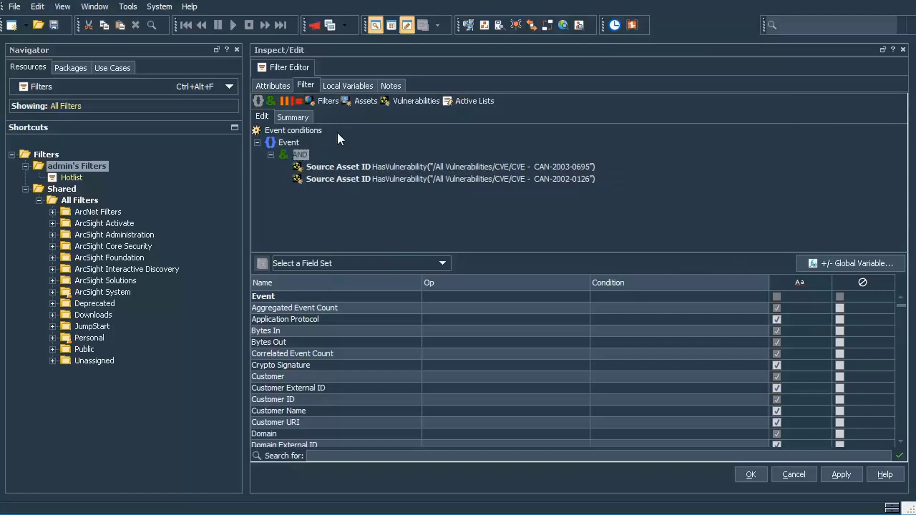
{"action": "left_click", "coordinate": [366, 102]}
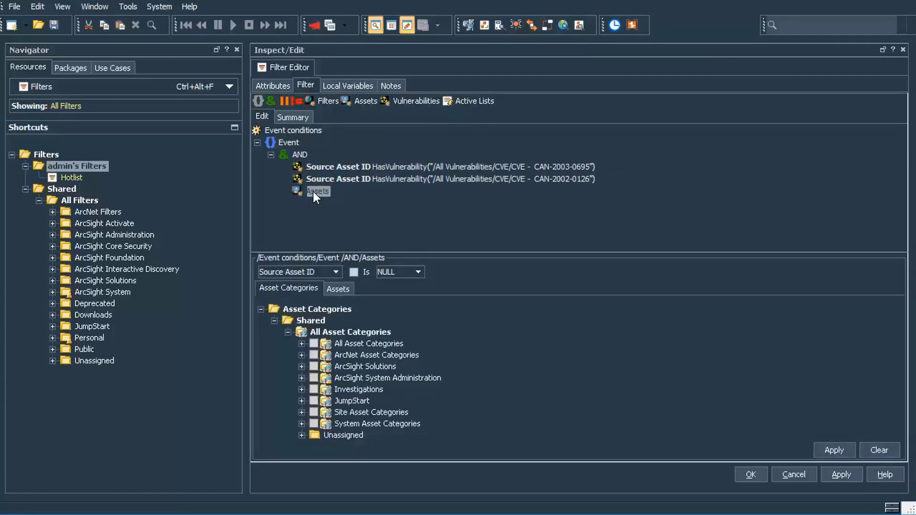
{"action": "left_click_drag", "start_coordinate": [318, 193], "coordinate": [293, 159]}
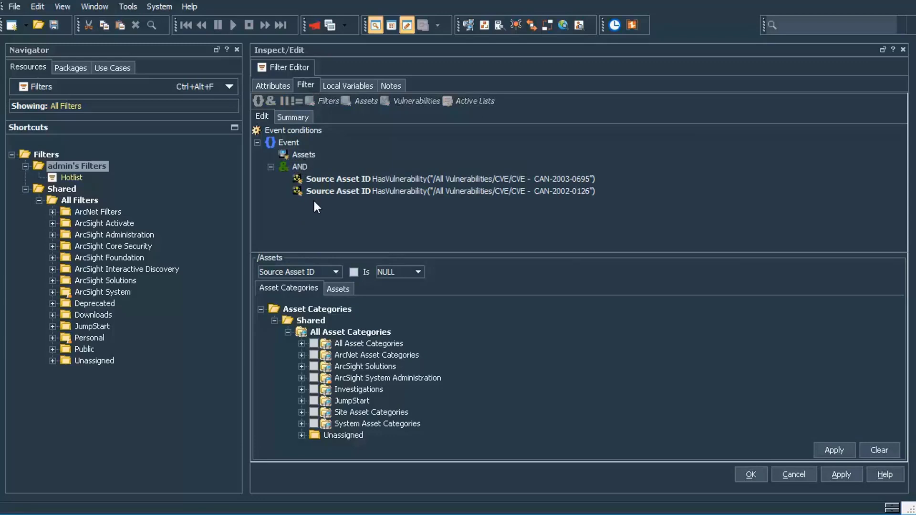
Apply the PCI categories DMZ and Publicly Accessible Servers from Compliance Insight Package's Regulation group to the Assets condition for Source Asset ID.
{"action": "left_click", "coordinate": [307, 156]}
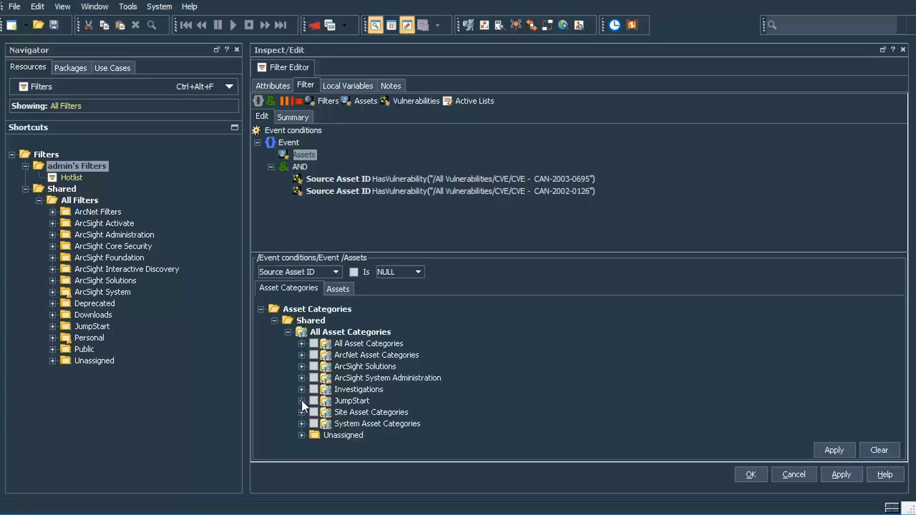
{"action": "left_click", "coordinate": [302, 367]}
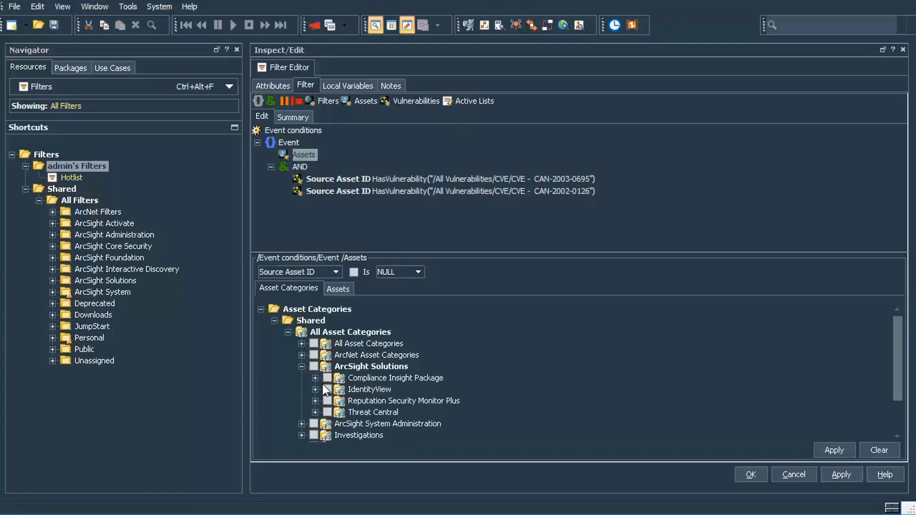
{"action": "left_click", "coordinate": [315, 379]}
{"action": "left_click", "coordinate": [330, 414]}
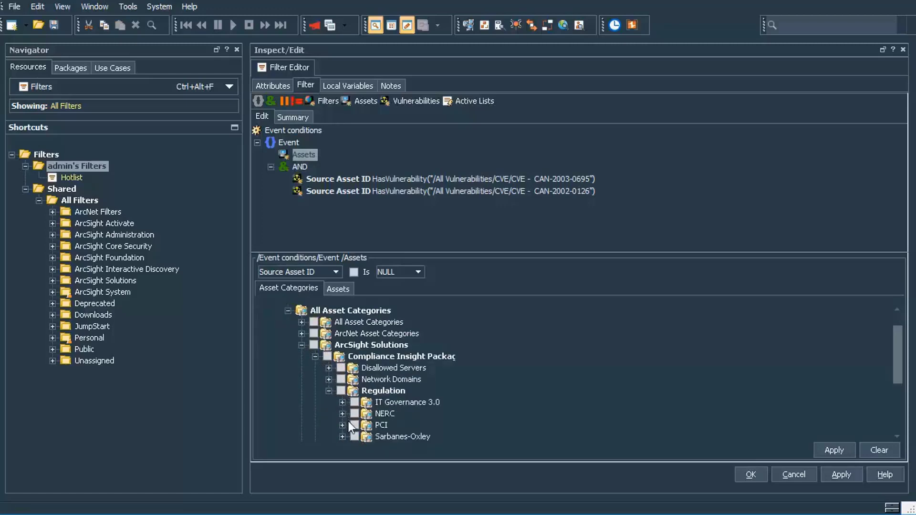
{"action": "left_click", "coordinate": [343, 424]}
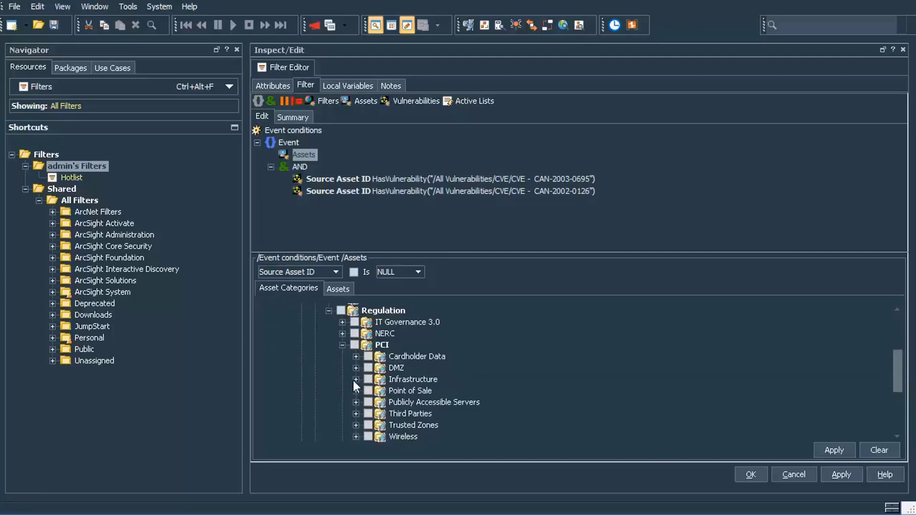
{"action": "left_click", "coordinate": [368, 368]}
{"action": "left_click", "coordinate": [834, 450]}
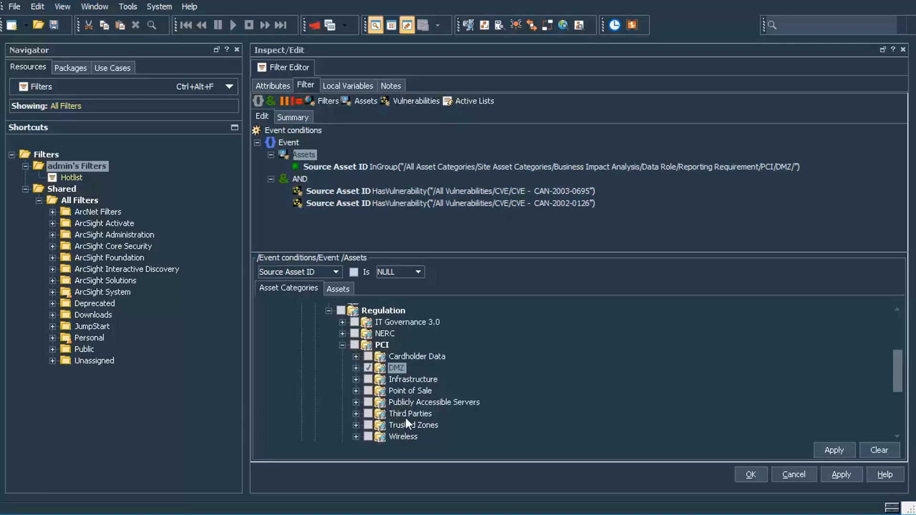
{"action": "left_click", "coordinate": [368, 403]}
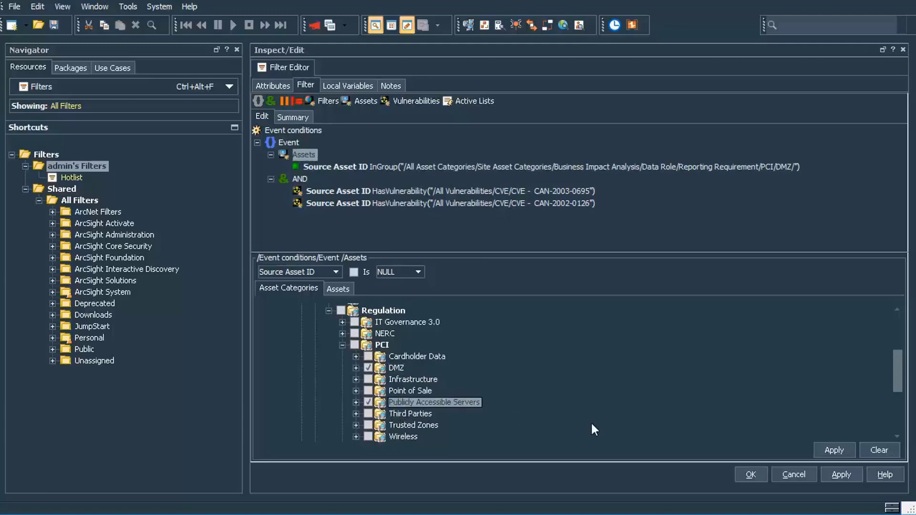
{"action": "left_click", "coordinate": [829, 450]}
Review the summary of the combined asset category and vulnerability conditions, and return to editing the conditions.
{"action": "left_click", "coordinate": [299, 118]}
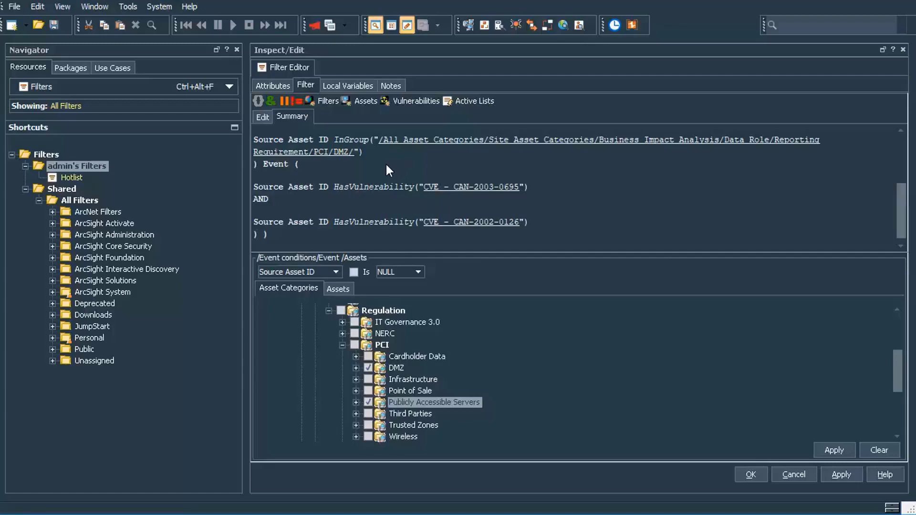
{"action": "scroll", "coordinate": [420, 168], "scroll_direction": "up", "scroll_amount": 2}
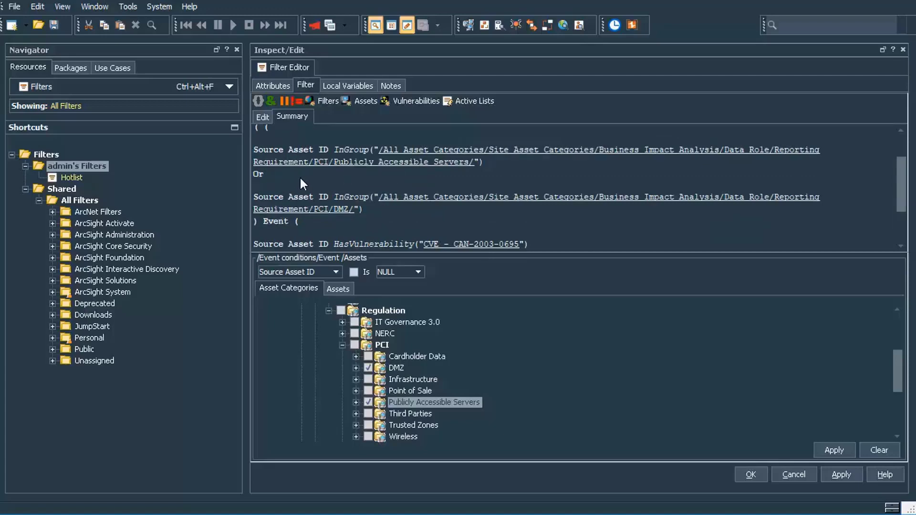
{"action": "scroll", "coordinate": [331, 179], "scroll_direction": "up", "scroll_amount": 1}
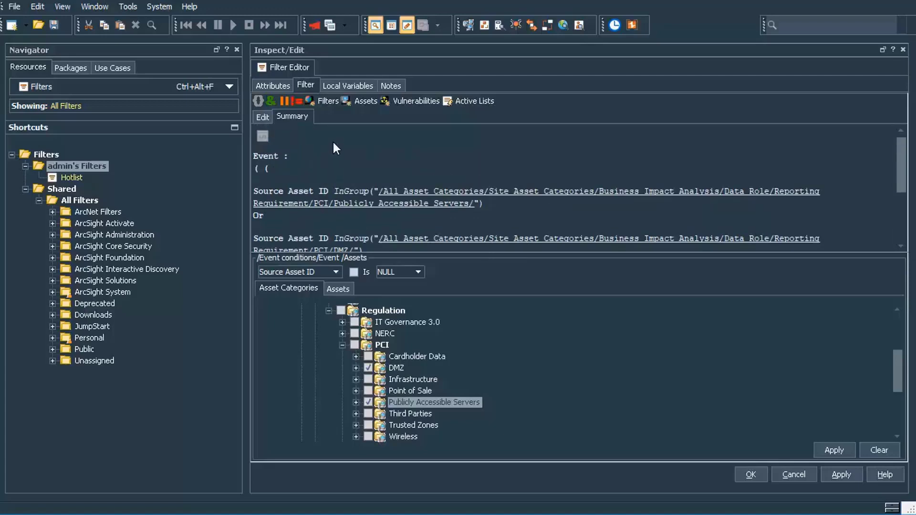
{"action": "left_click", "coordinate": [261, 118]}
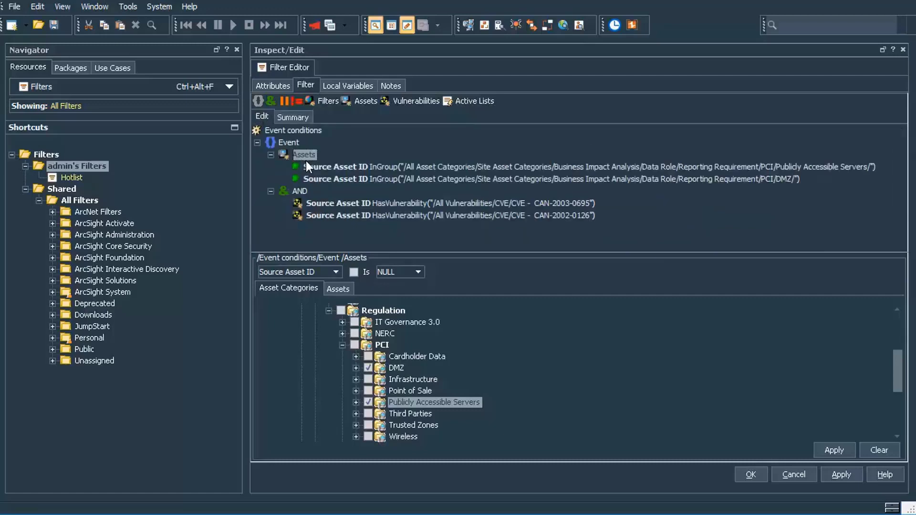
Add a second Assets condition within the nested AND group and move the PCI/DMZ InGroup condition into it.
{"action": "left_click", "coordinate": [362, 103]}
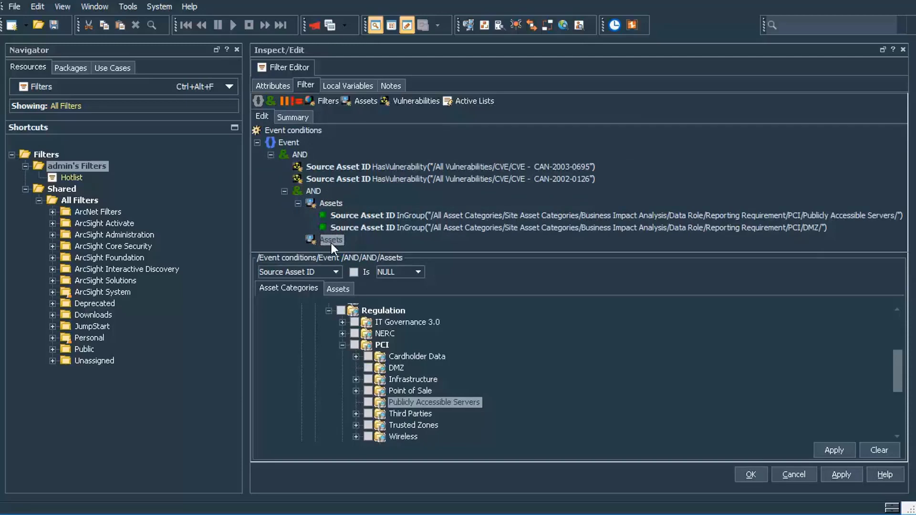
{"action": "left_click", "coordinate": [346, 227]}
{"action": "left_click_drag", "start_coordinate": [345, 227], "coordinate": [336, 240]}
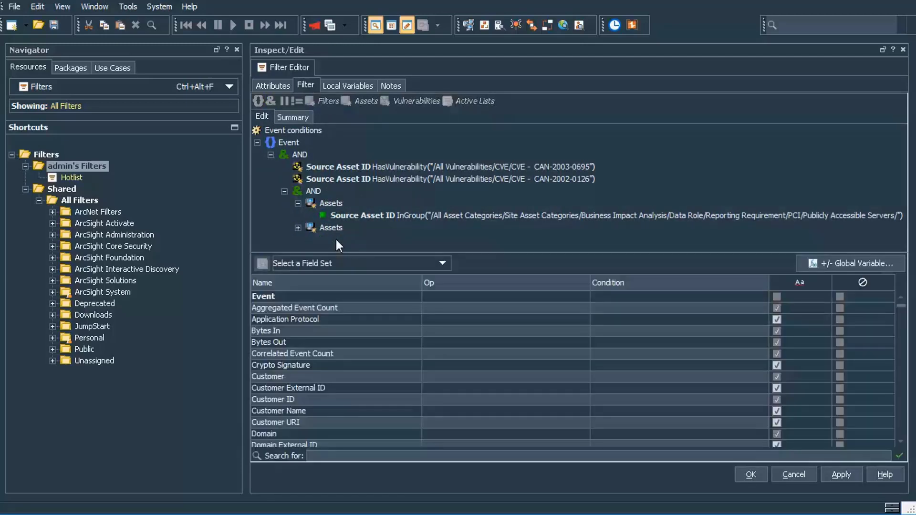
Review the summary of the regrouped asset conditions and the filter's attributes, and return to the condition tree.
{"action": "left_click", "coordinate": [293, 117]}
{"action": "scroll", "coordinate": [319, 187], "scroll_direction": "up", "scroll_amount": 3}
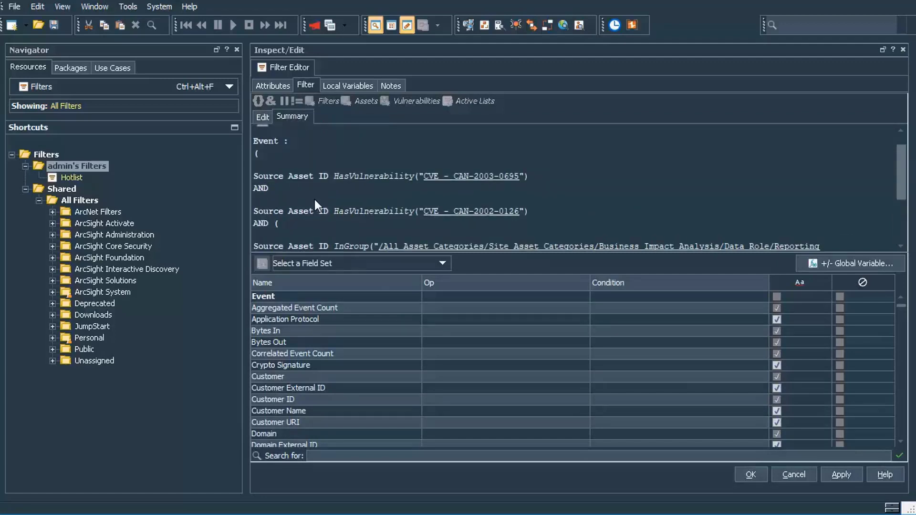
{"action": "scroll", "coordinate": [310, 196], "scroll_direction": "down", "scroll_amount": 2}
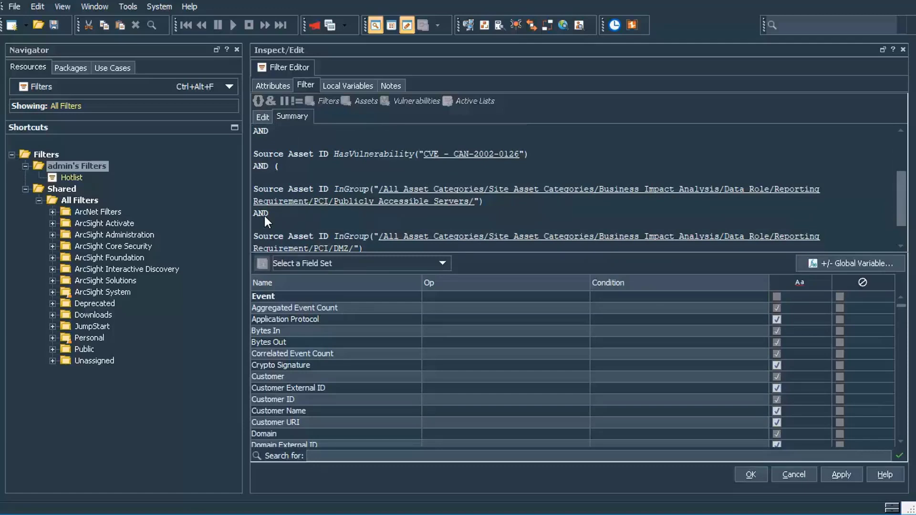
{"action": "left_click", "coordinate": [271, 86]}
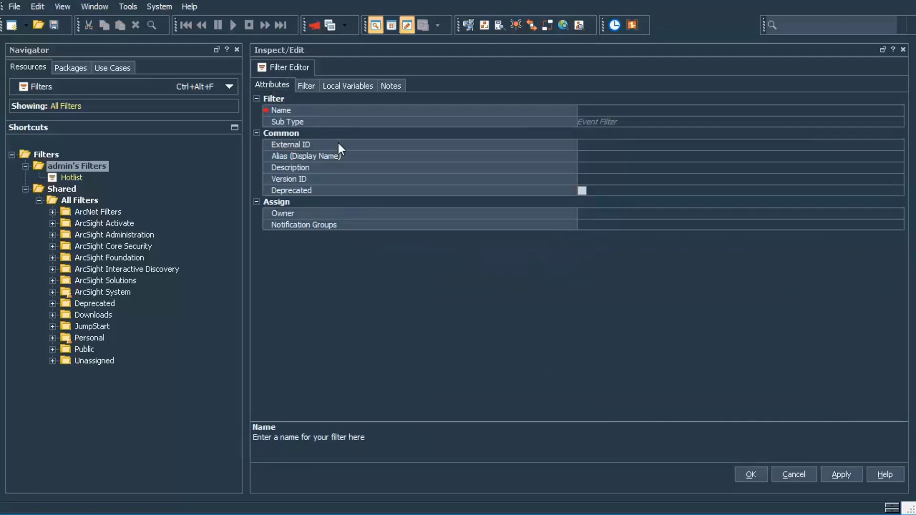
{"action": "left_click", "coordinate": [306, 85]}
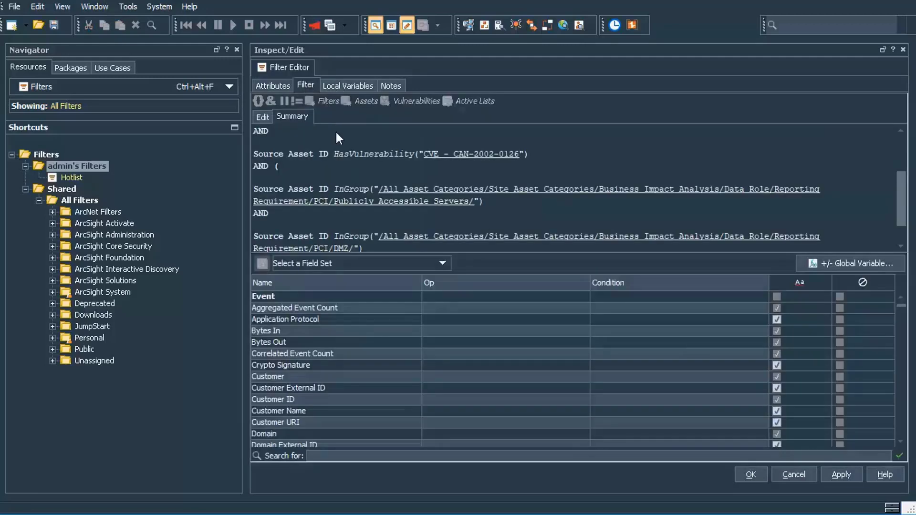
{"action": "left_click", "coordinate": [263, 117]}
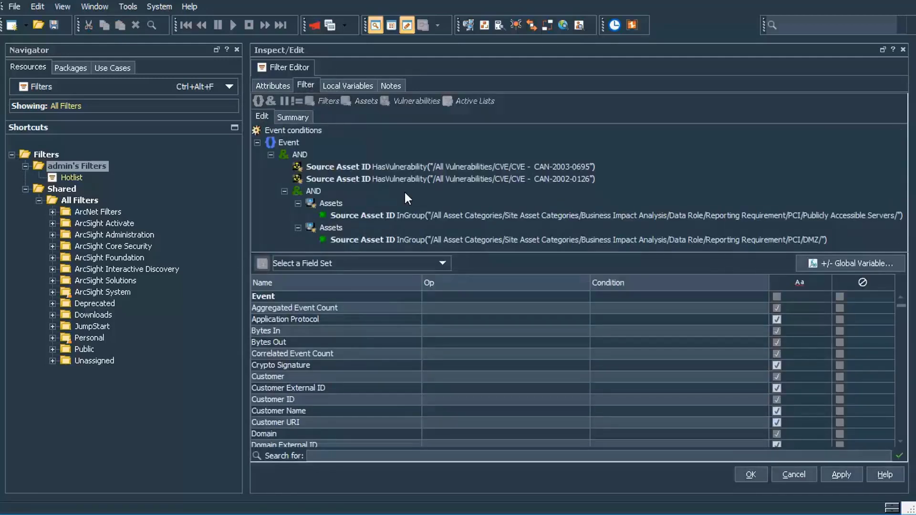